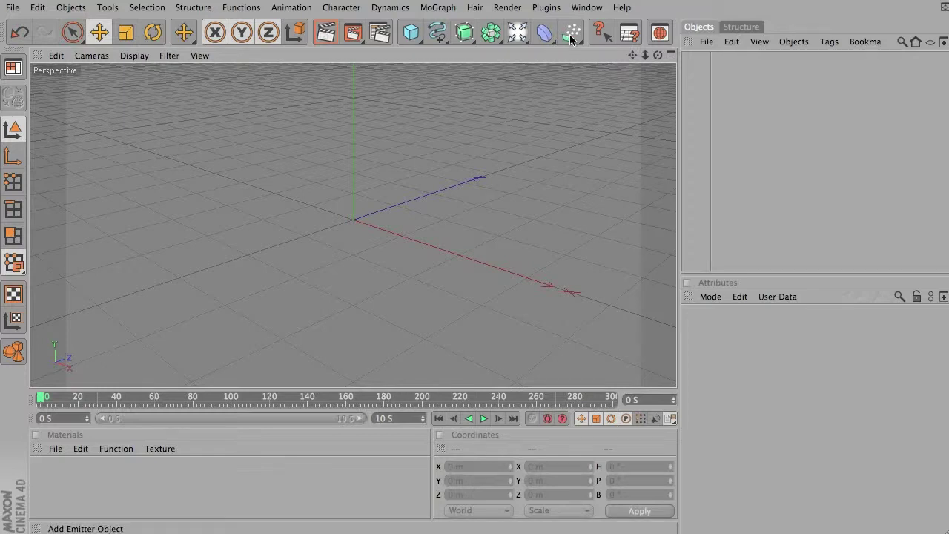
# Add a particle Emitter and set its P rotation to 90° so it points upward.
pyautogui.moveTo(571, 38)
pyautogui.mouseDown()
pyautogui.moveTo(588, 70)
pyautogui.moveTo(586, 42)
pyautogui.mouseUp()
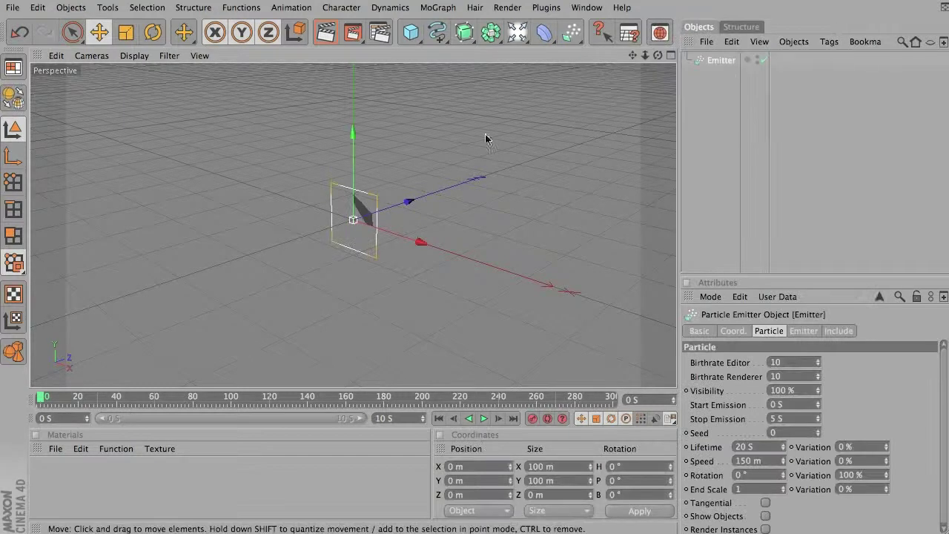
pyautogui.press('r')
pyautogui.moveTo(354, 171); pyautogui.dragTo(299, 253)
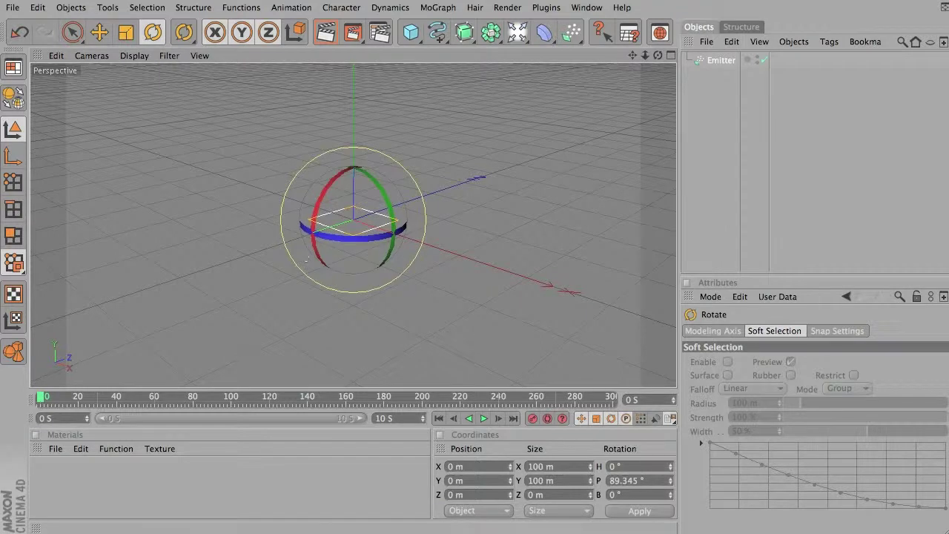
pyautogui.click(628, 480)
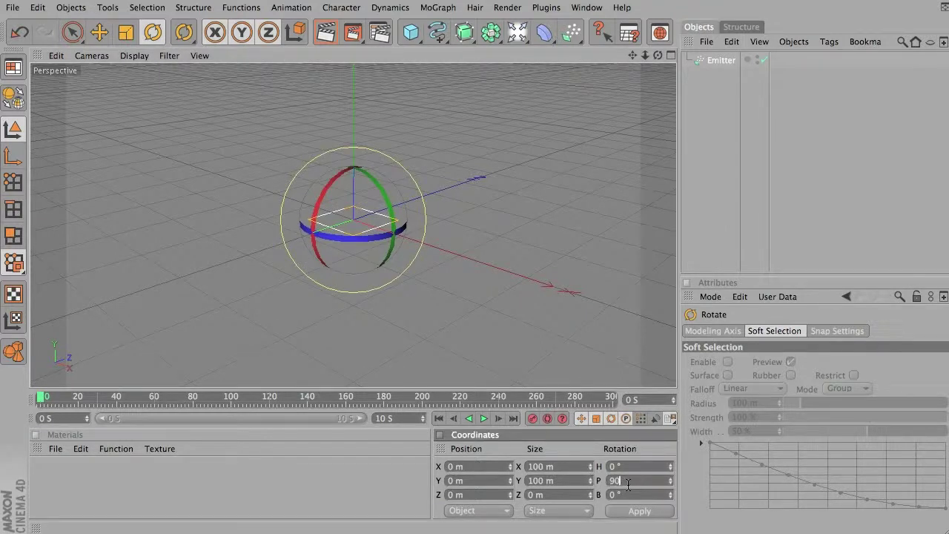
pyautogui.press('Return')
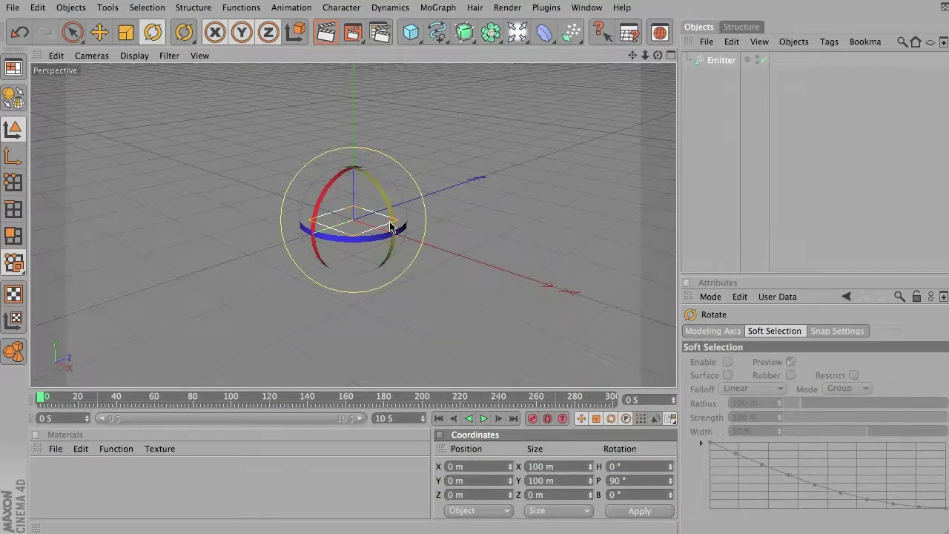
pyautogui.keyDown('alt'); pyautogui.moveTo(490, 257); pyautogui.dragTo(457, 422); pyautogui.keyUp('alt')
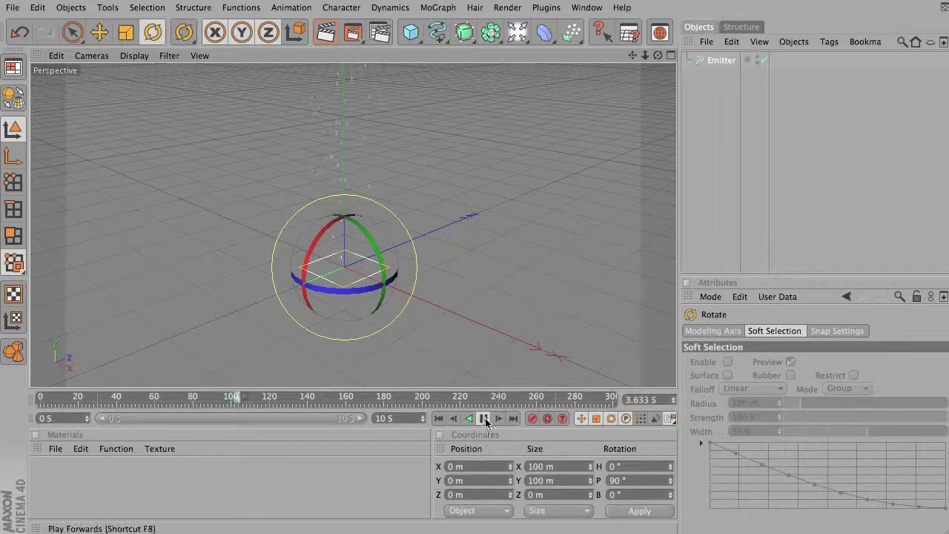
# Stop playback, select the Emitter, and add a MoGraph Tracer that traces it.
pyautogui.click(484, 419)
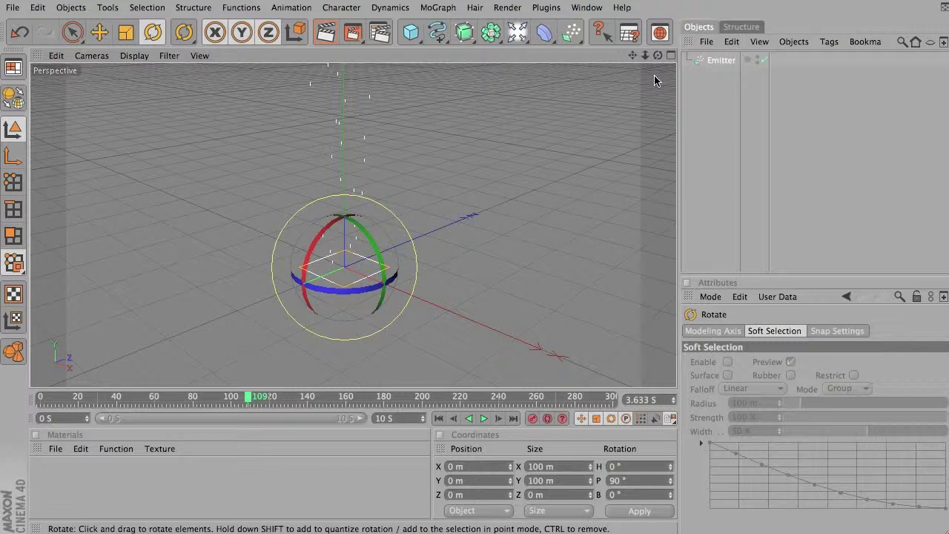
pyautogui.click(719, 60)
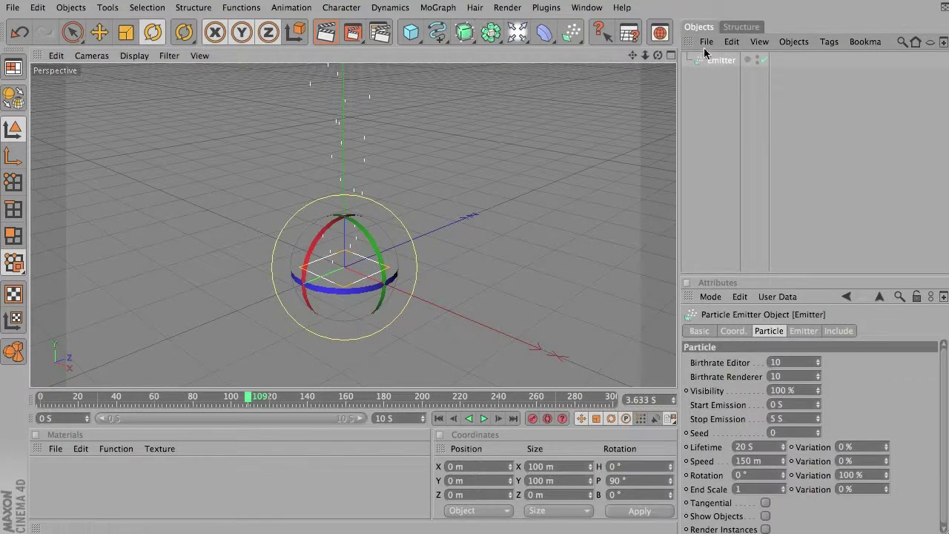
pyautogui.click(437, 7)
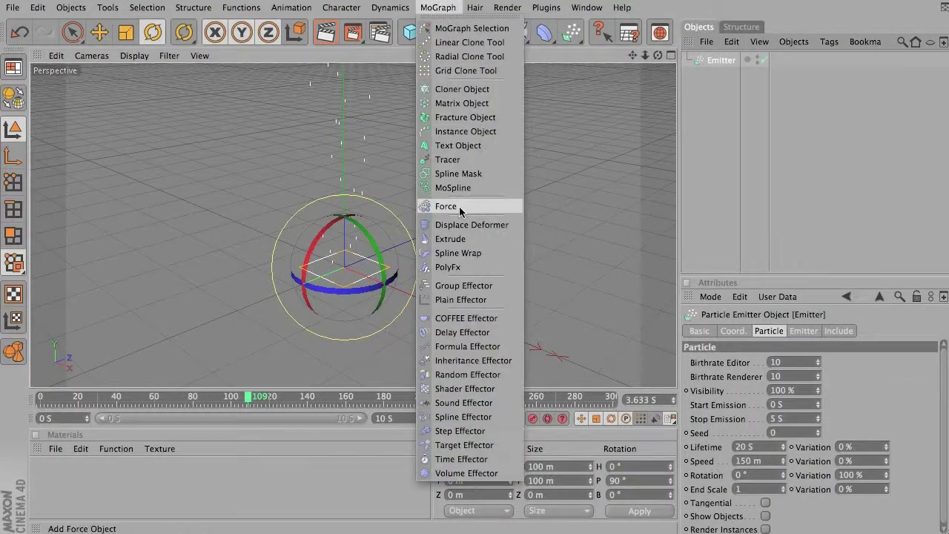
pyautogui.click(459, 158)
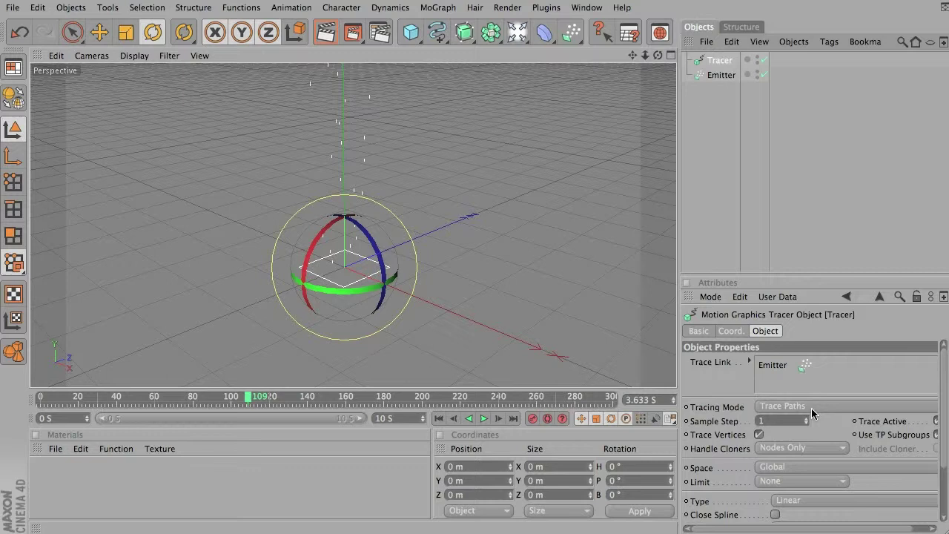
# Play from frame 0 to about frame 285, orbiting as the Tracer trails grow upward.
pyautogui.click(439, 419)
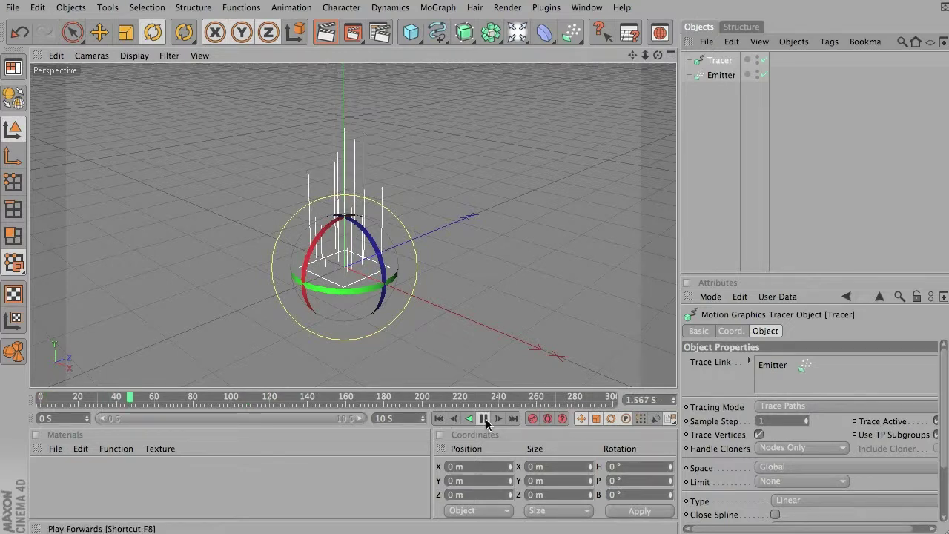
pyautogui.keyDown('alt'); pyautogui.moveTo(494, 203); pyautogui.dragTo(520, 160); pyautogui.keyUp('alt')
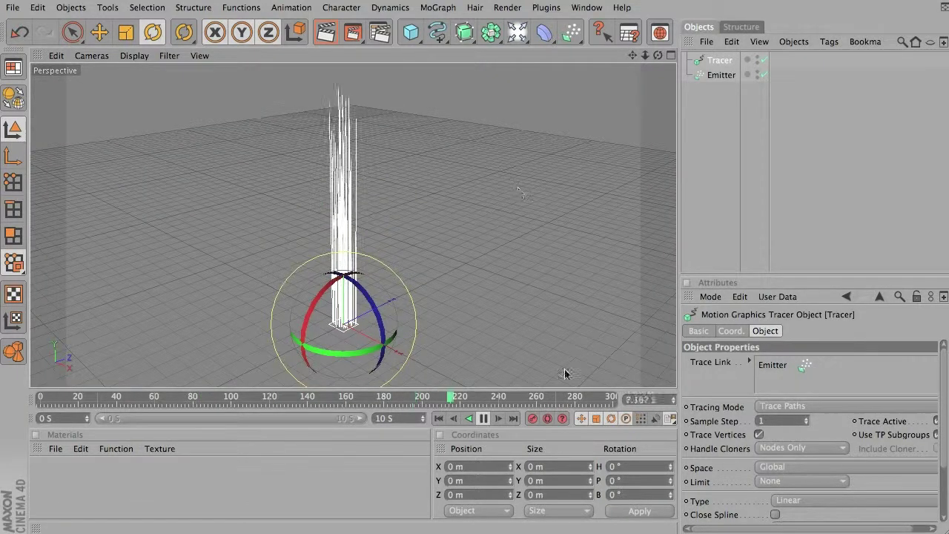
pyautogui.click(482, 419)
pyautogui.keyDown('alt'); pyautogui.moveTo(482, 219); pyautogui.dragTo(471, 268); pyautogui.keyUp('alt')
# Clear the selection and add a Sweep NURBS object.
pyautogui.click(705, 121)
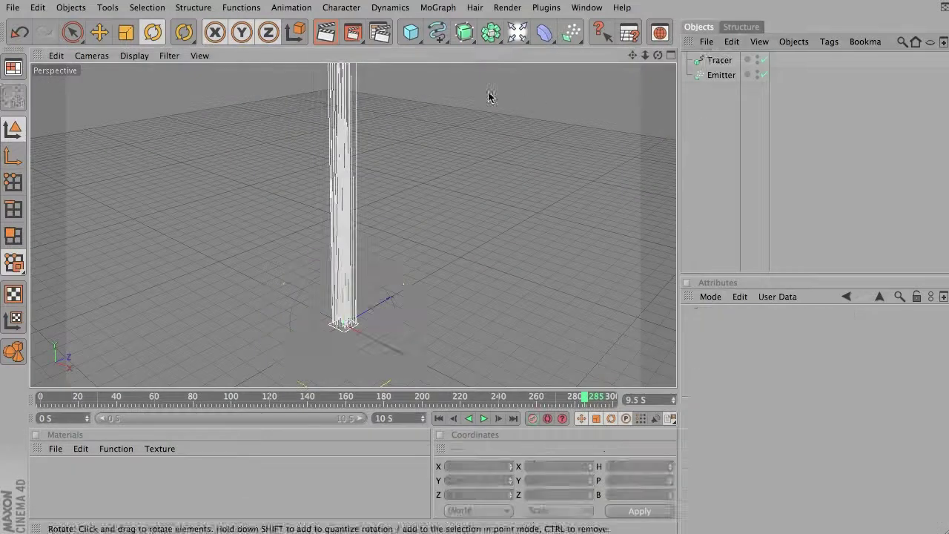
pyautogui.click(461, 34)
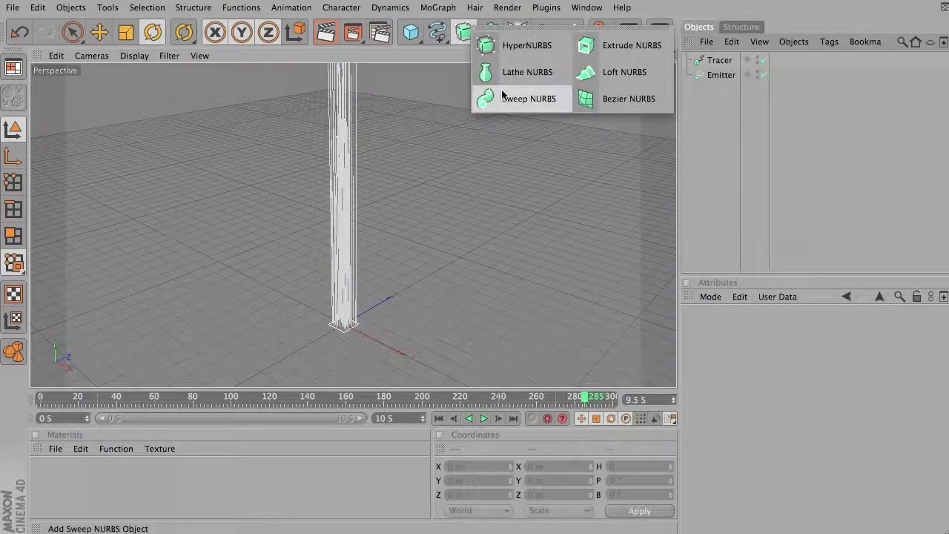
pyautogui.click(491, 99)
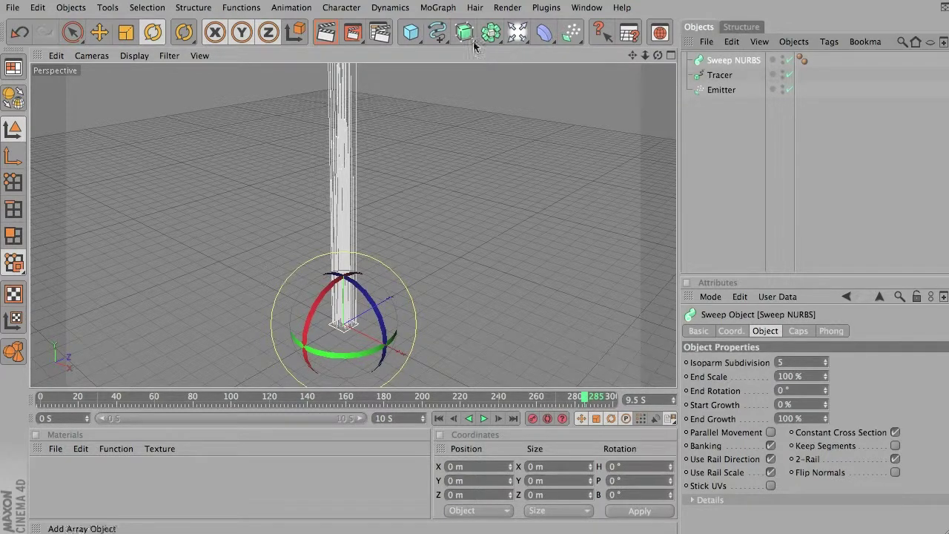
# Add a Rectangle spline and nest it under the Sweep NURBS as its 40 m by 40 m profile.
pyautogui.click(436, 41)
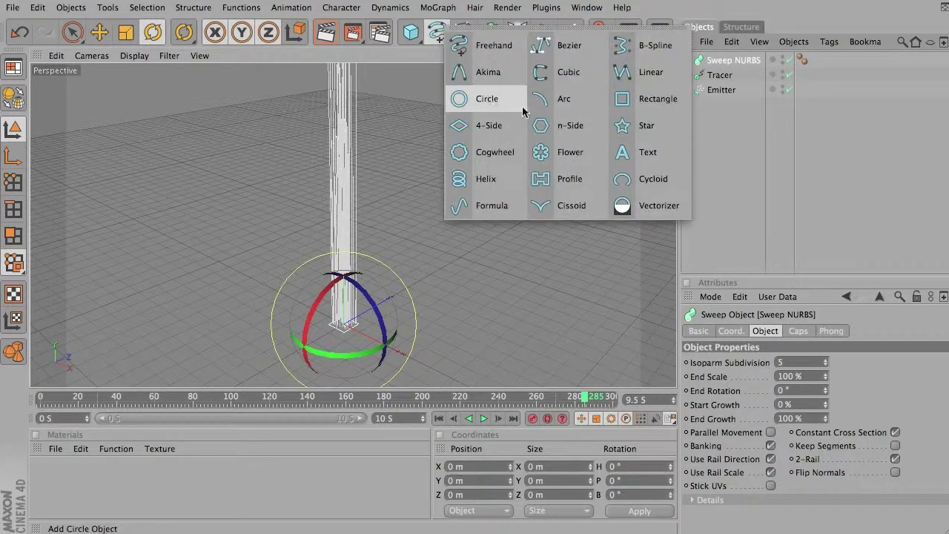
pyautogui.click(619, 100)
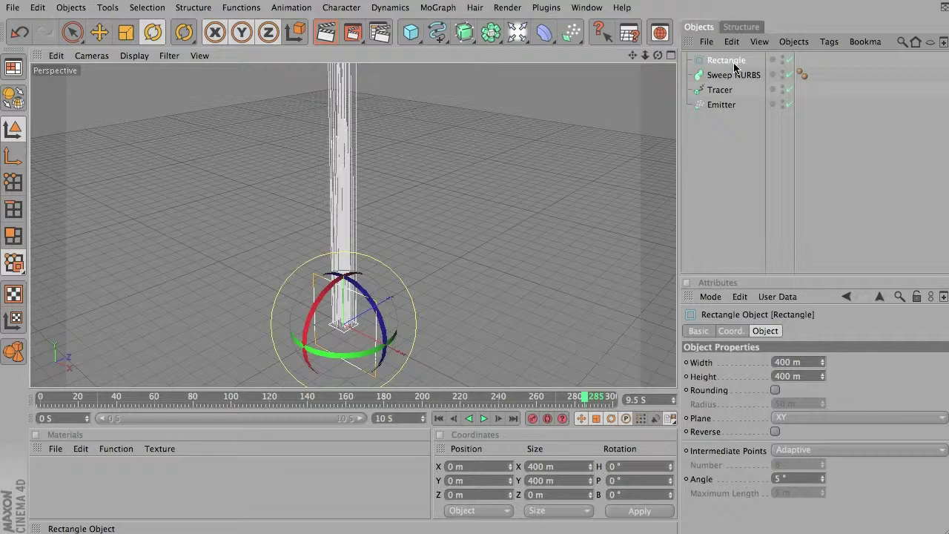
pyautogui.moveTo(728, 61); pyautogui.dragTo(733, 77)
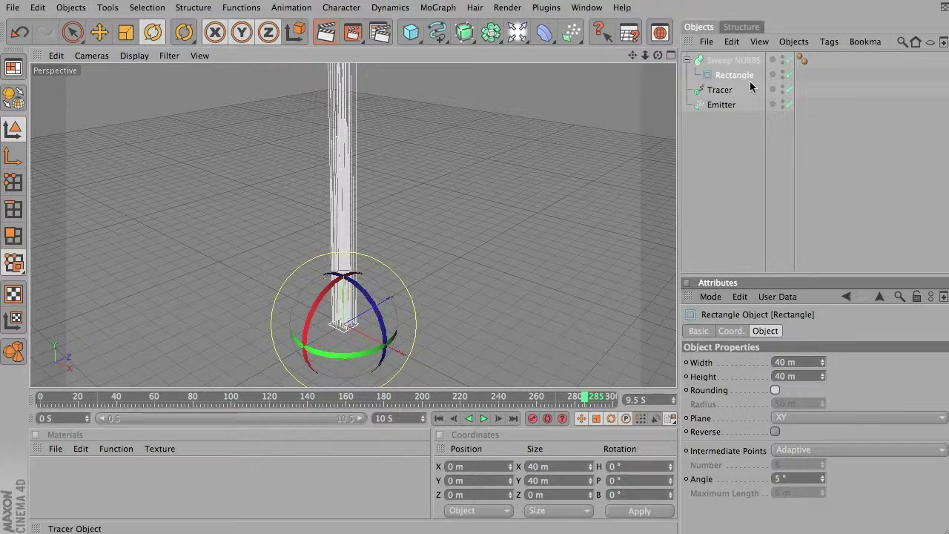
# Nest the Tracer under the Sweep NURBS as its path and replay from frame 0.
pyautogui.click(720, 89)
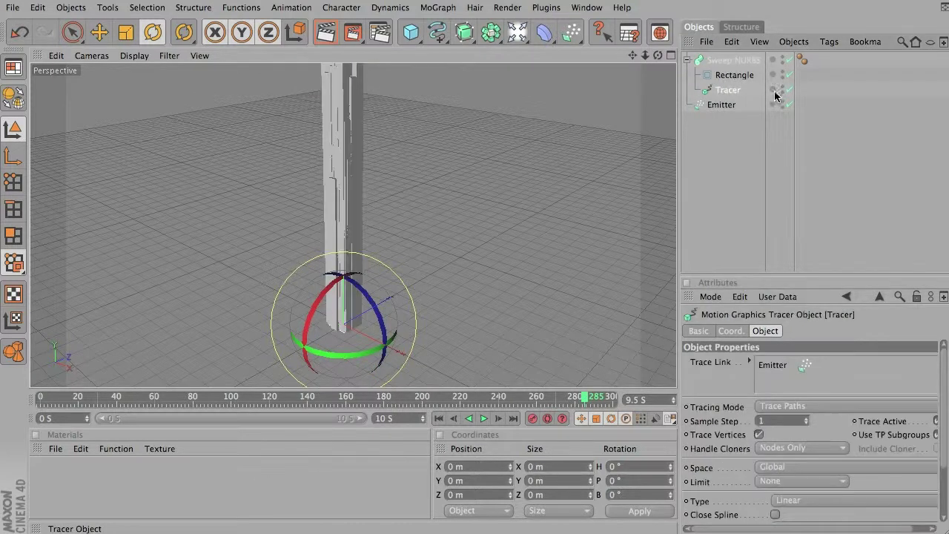
pyautogui.keyDown('alt'); pyautogui.moveTo(395, 371); pyautogui.dragTo(445, 334); pyautogui.keyUp('alt')
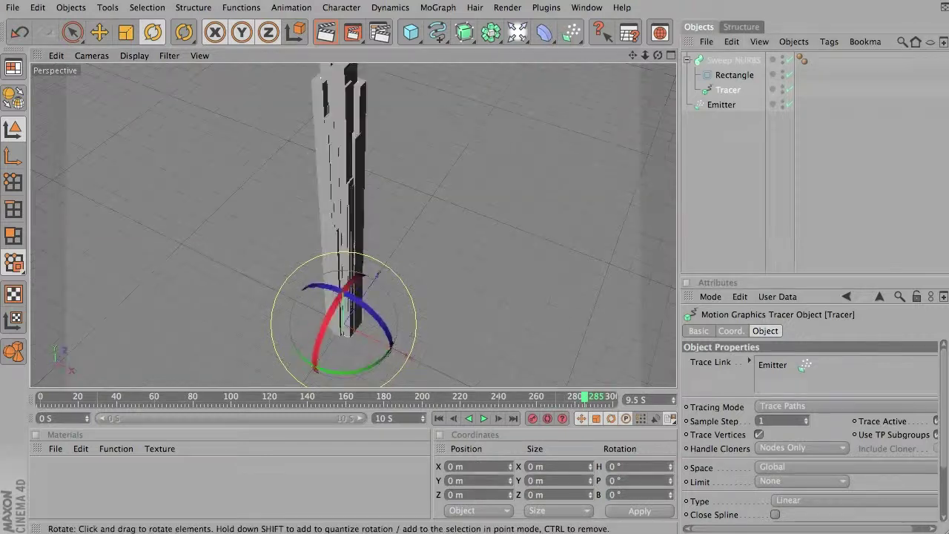
pyautogui.click(439, 419)
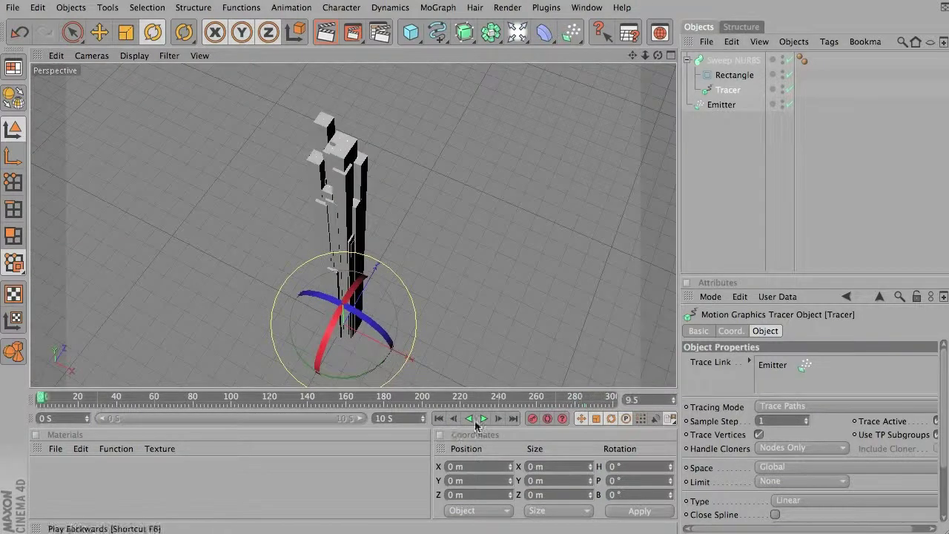
pyautogui.click(483, 419)
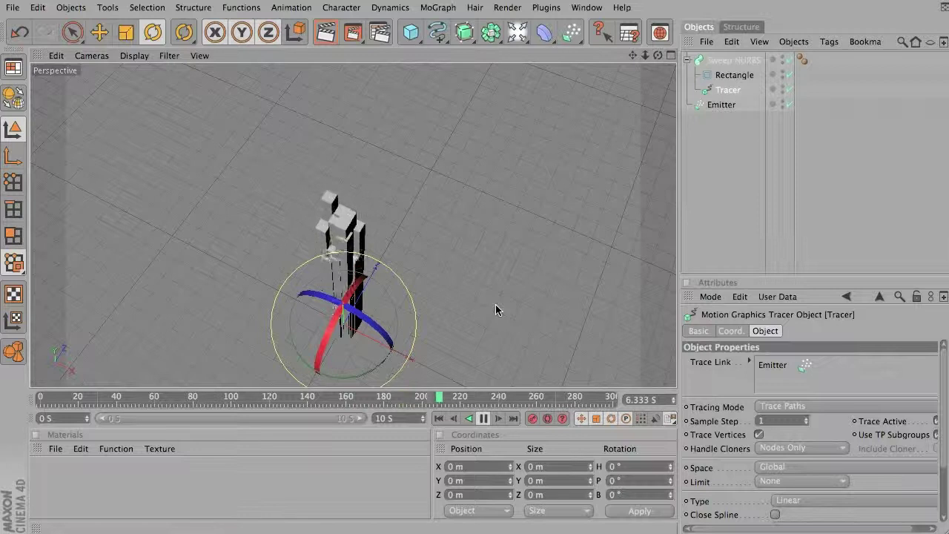
# Stop playback, select the Emitter, and set its particle Speed to 30.
pyautogui.click(483, 418)
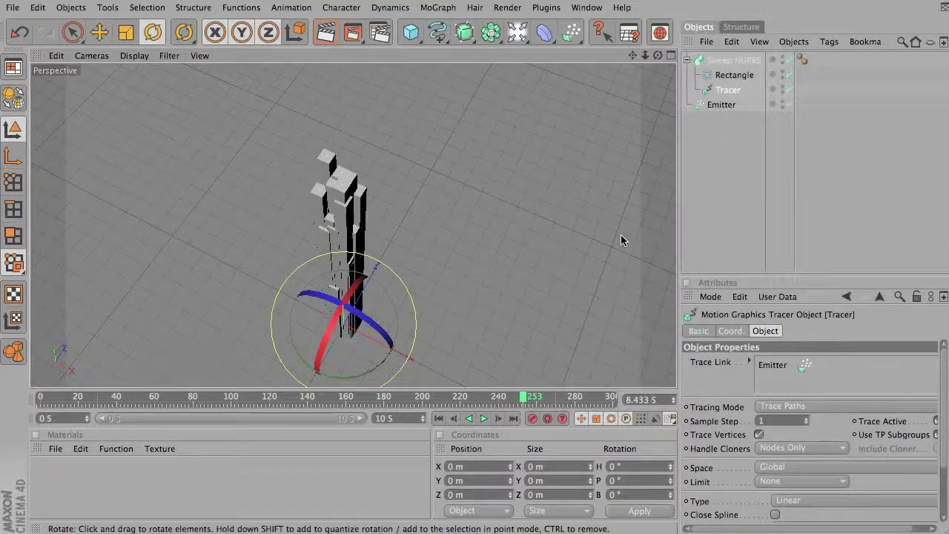
pyautogui.click(717, 105)
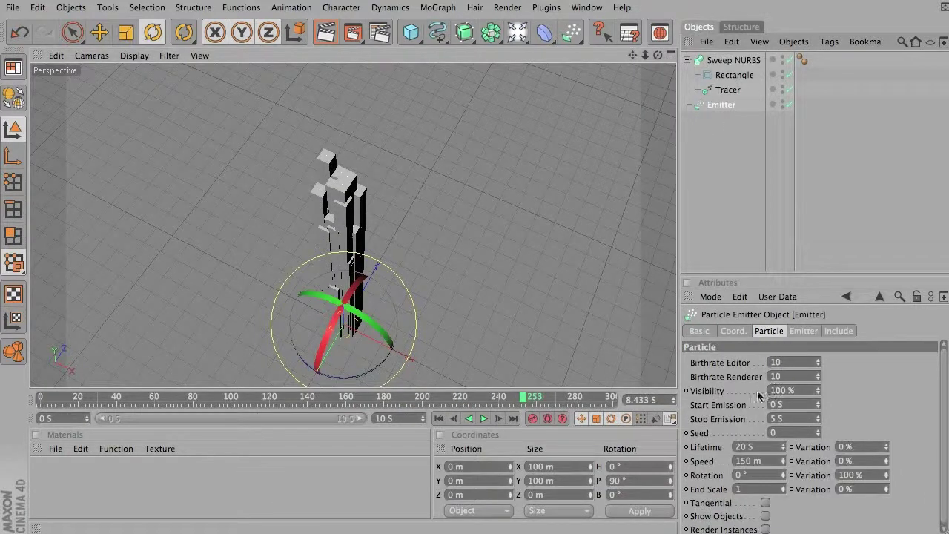
pyautogui.click(748, 459)
pyautogui.write('30')
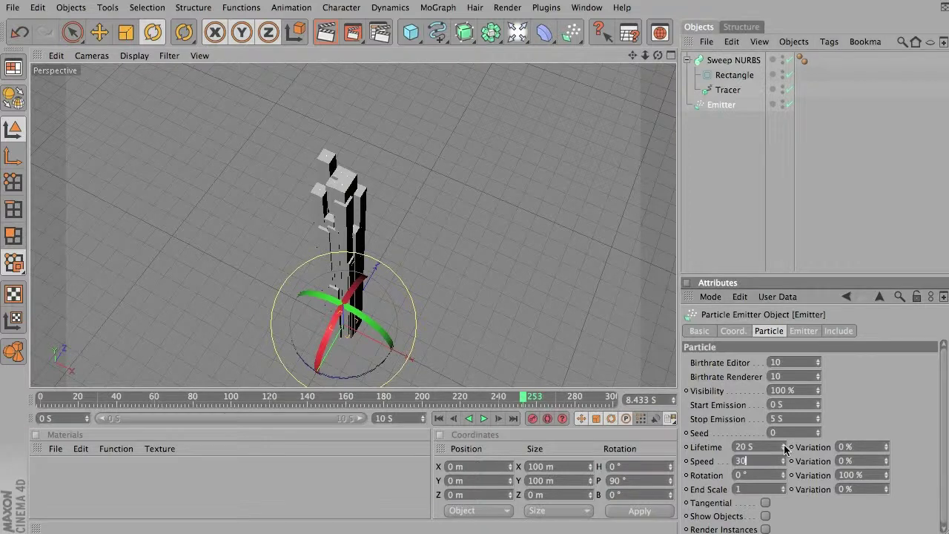
# Set the emitter's Angle Horizontal to 180° and Angle Vertical to 70°.
pyautogui.click(804, 331)
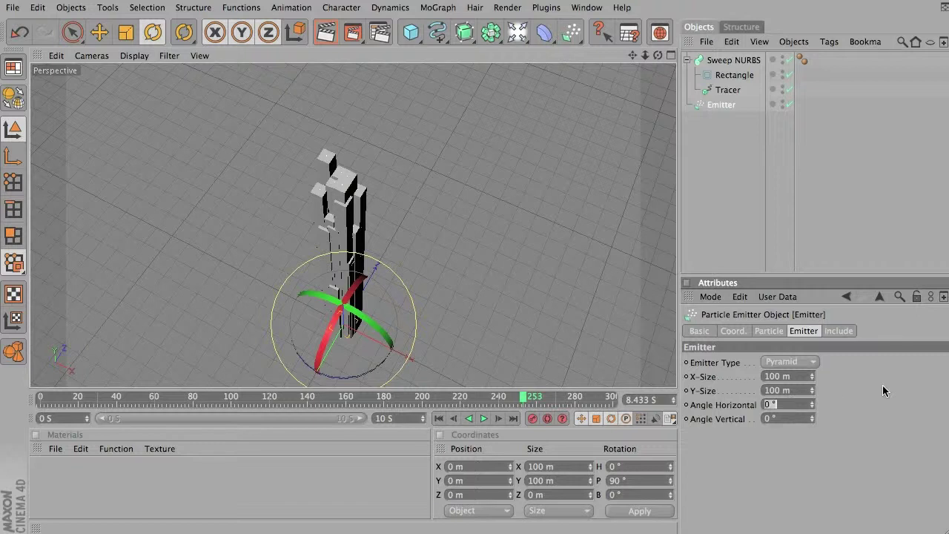
pyautogui.write('180')
pyautogui.press('Tab')
pyautogui.write('70')
pyautogui.press('Return')
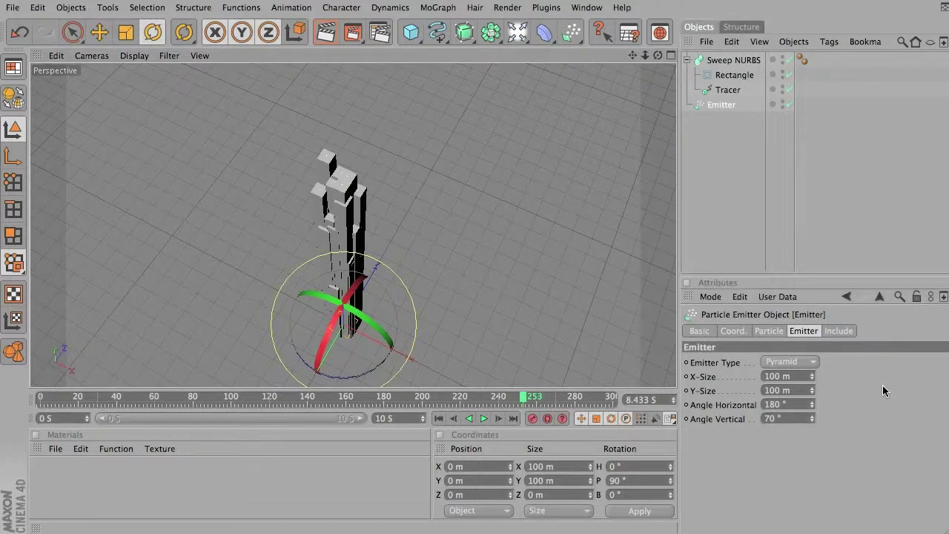
# Replay from the first frame and orbit to low side views of the fanning strands.
pyautogui.click(439, 418)
pyautogui.click(483, 418)
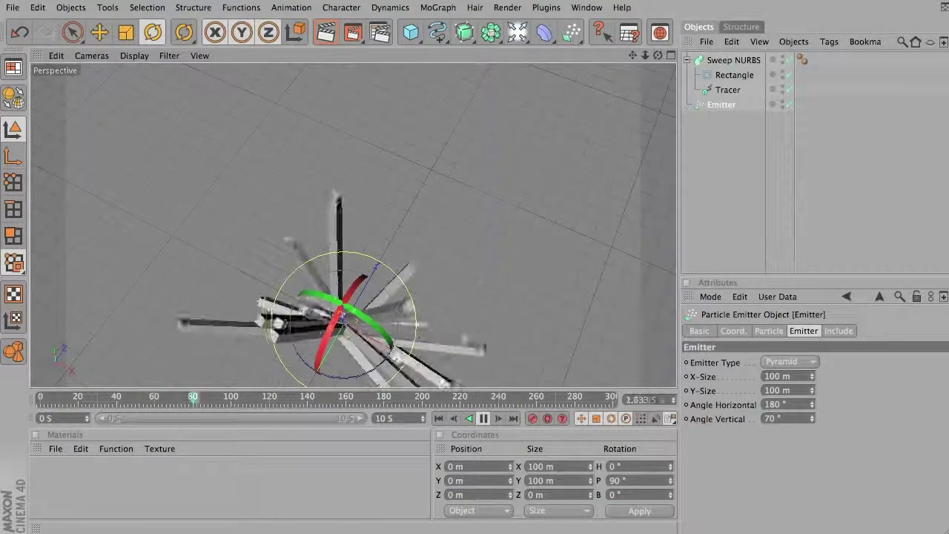
pyautogui.keyDown('alt'); pyautogui.moveTo(529, 252); pyautogui.dragTo(455, 384); pyautogui.keyUp('alt')
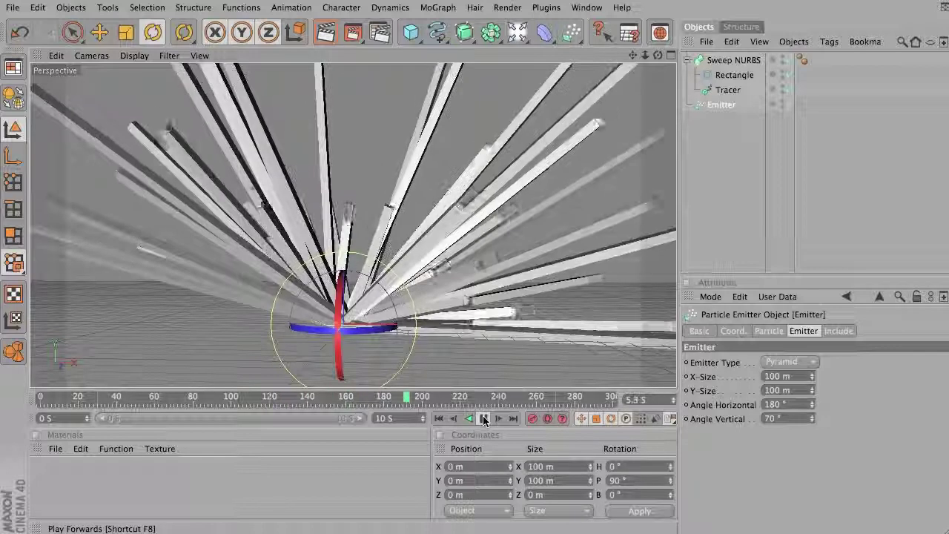
pyautogui.keyDown('alt'); pyautogui.moveTo(445, 170); pyautogui.dragTo(306, 385); pyautogui.keyUp('alt')
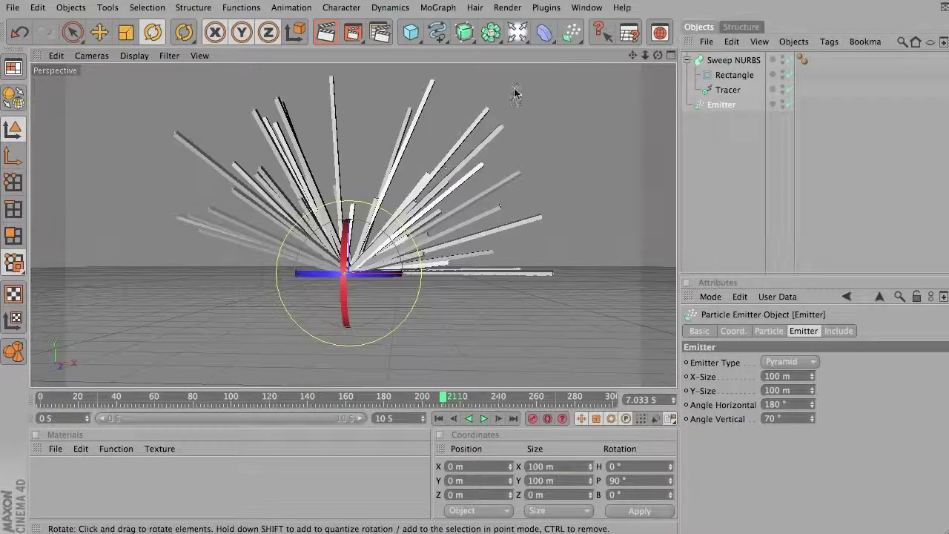
# Add a Turbulence force, raise its strength slightly, and replay from the start.
pyautogui.moveTo(527, 39); pyautogui.dragTo(677, 97)
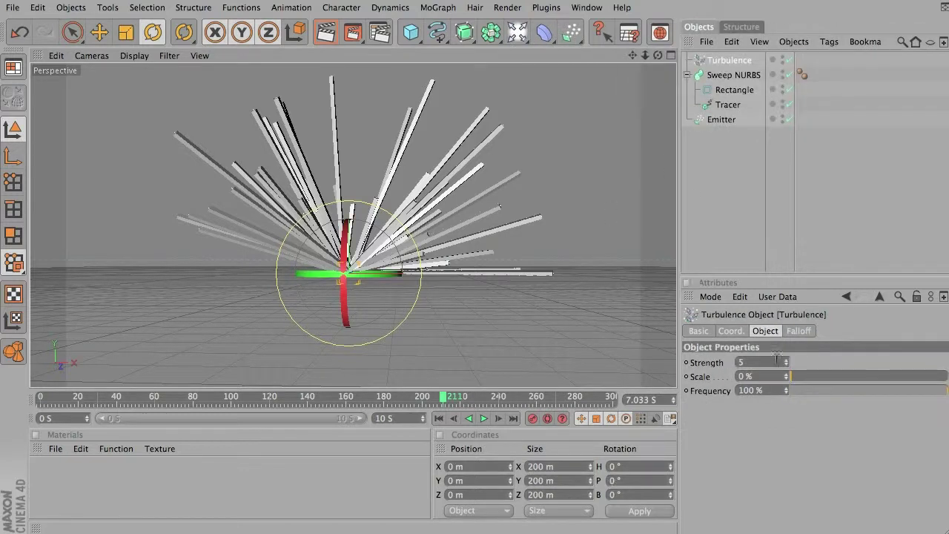
pyautogui.moveTo(787, 364); pyautogui.dragTo(797, 360)
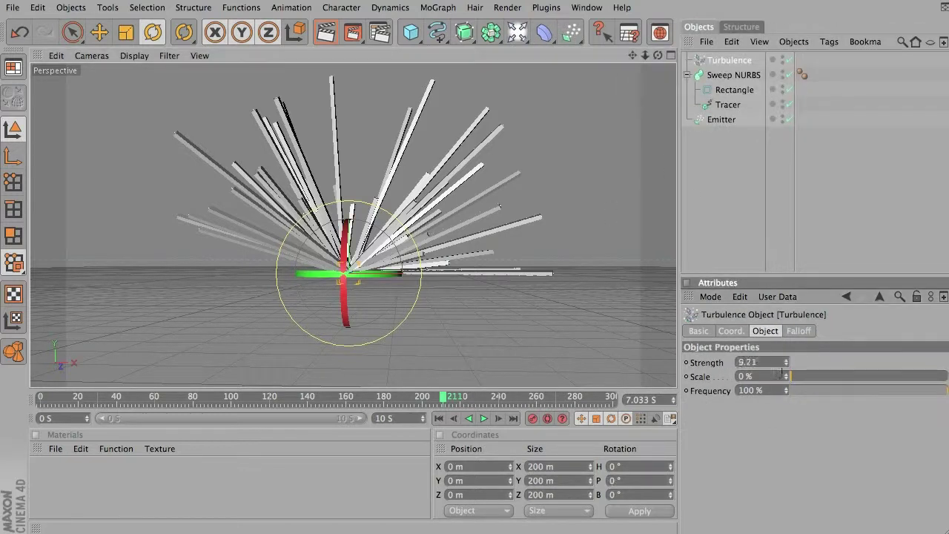
pyautogui.click(439, 418)
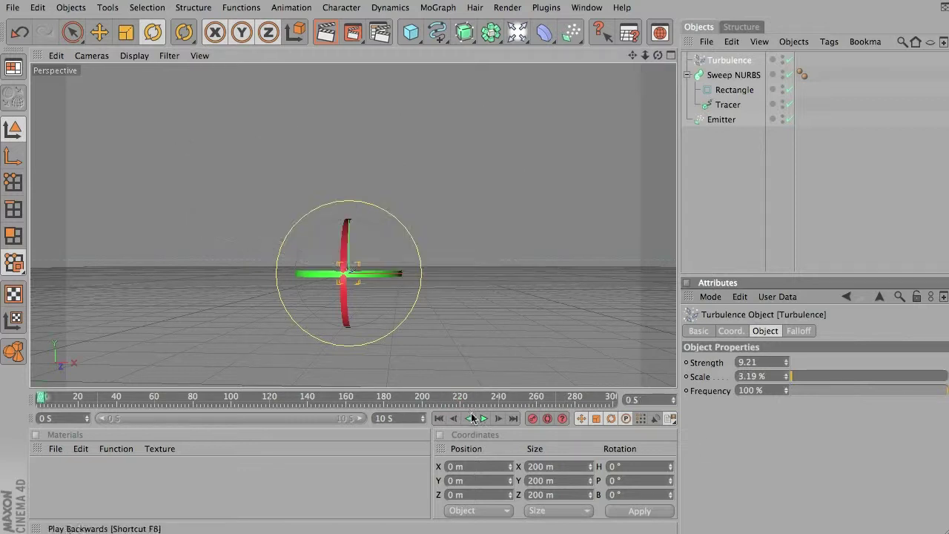
pyautogui.click(483, 418)
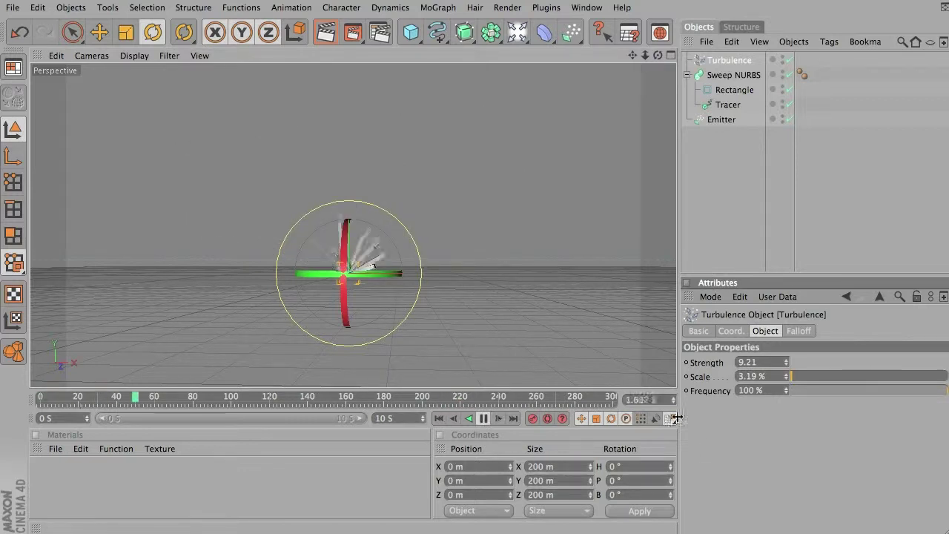
# Set Turbulence scale to 619.16% and strength to 51.53, previewing the curling strands.
pyautogui.moveTo(786, 365); pyautogui.dragTo(795, 362)
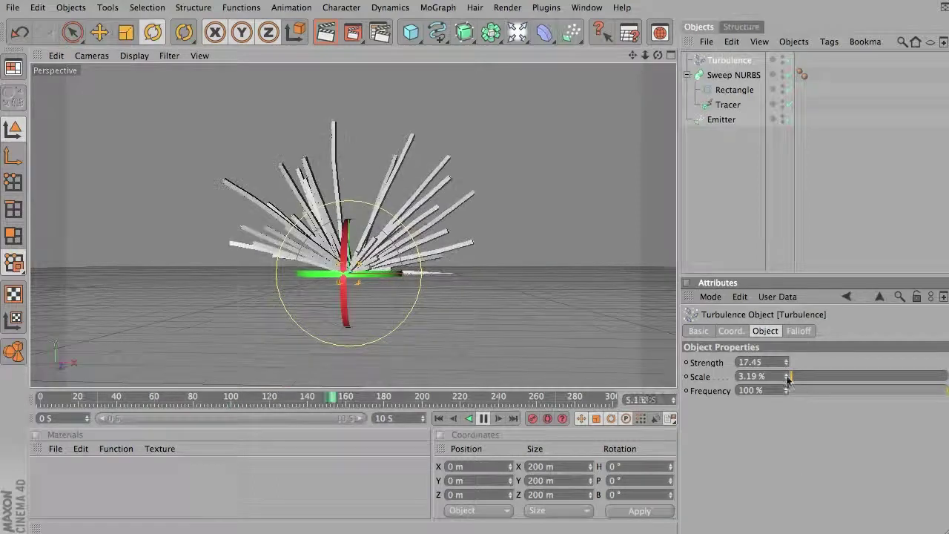
pyautogui.moveTo(786, 375); pyautogui.dragTo(888, 374)
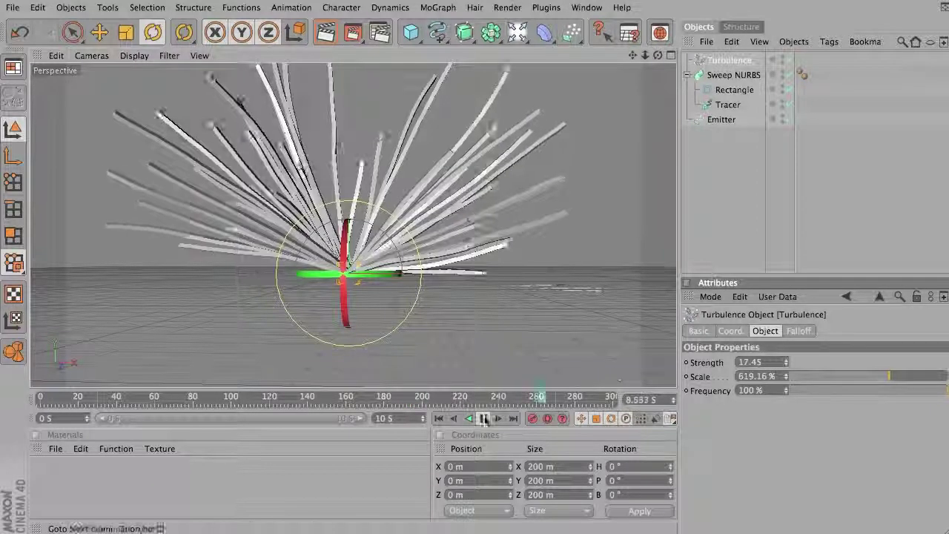
pyautogui.click(439, 418)
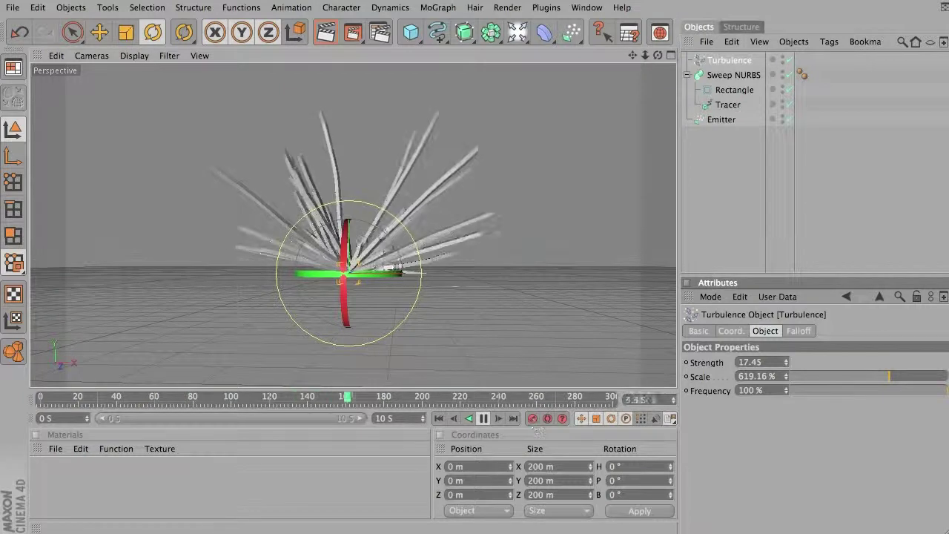
pyautogui.moveTo(786, 362); pyautogui.dragTo(868, 254)
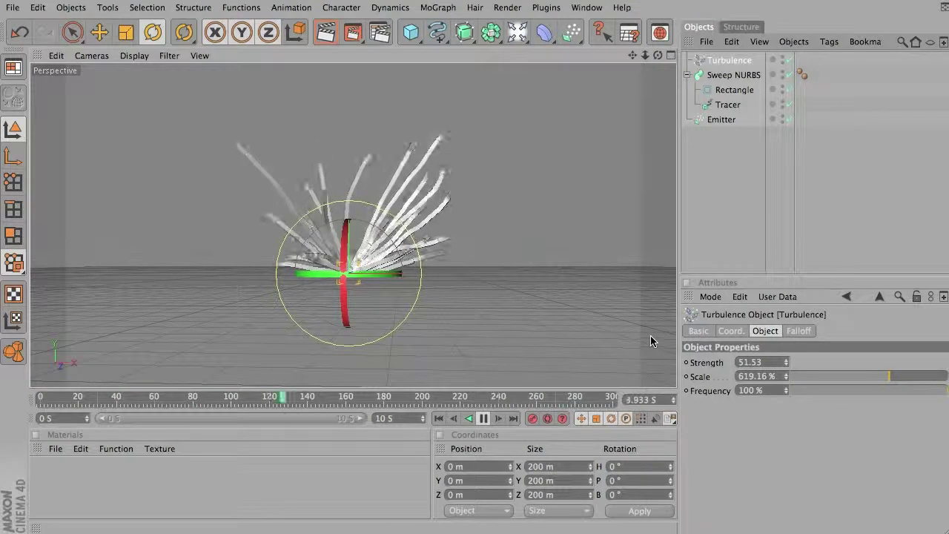
pyautogui.keyDown('alt'); pyautogui.moveTo(530, 267); pyautogui.dragTo(557, 256); pyautogui.keyUp('alt')
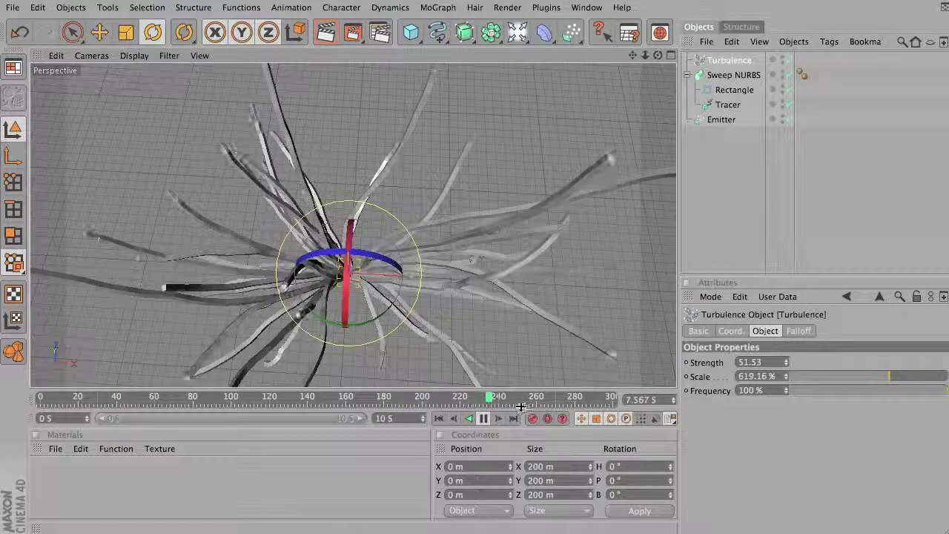
# In the Sweep NURBS Details, drag the Scale curve's end down to zero so strands taper.
pyautogui.click(483, 420)
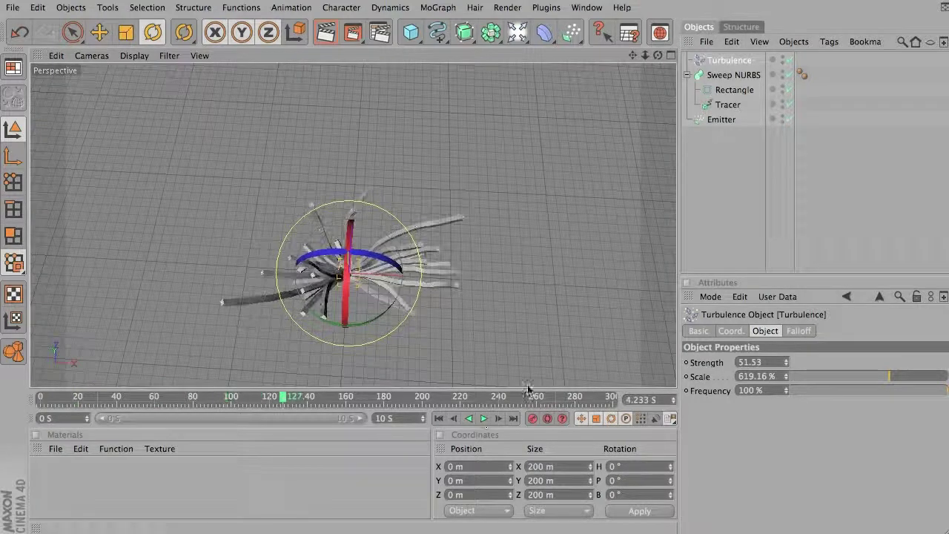
pyautogui.click(723, 75)
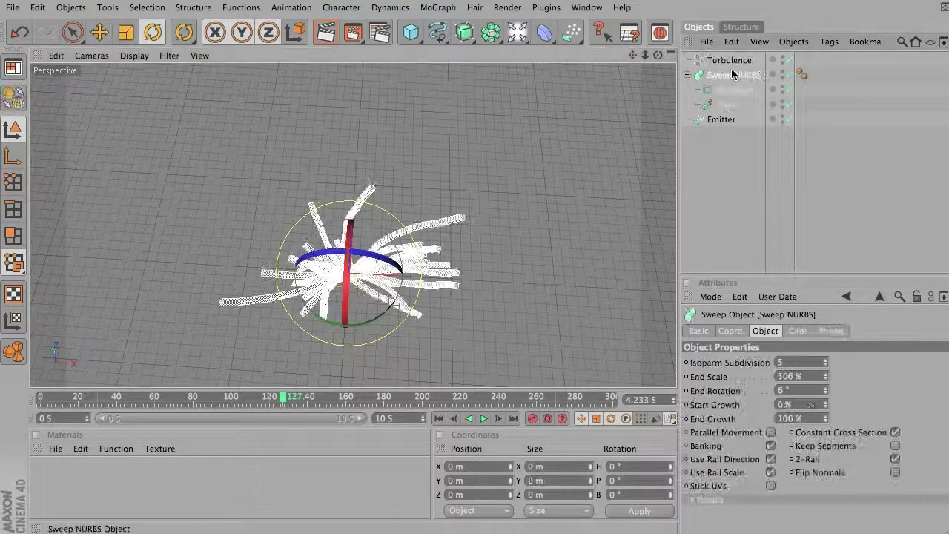
pyautogui.click(694, 501)
pyautogui.scroll(-5, 864, 504)
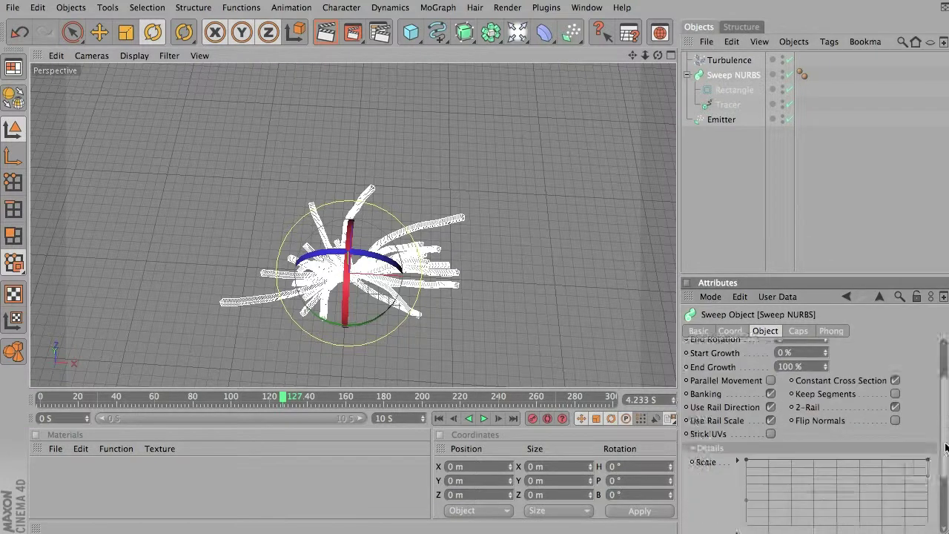
pyautogui.moveTo(745, 376); pyautogui.dragTo(743, 433)
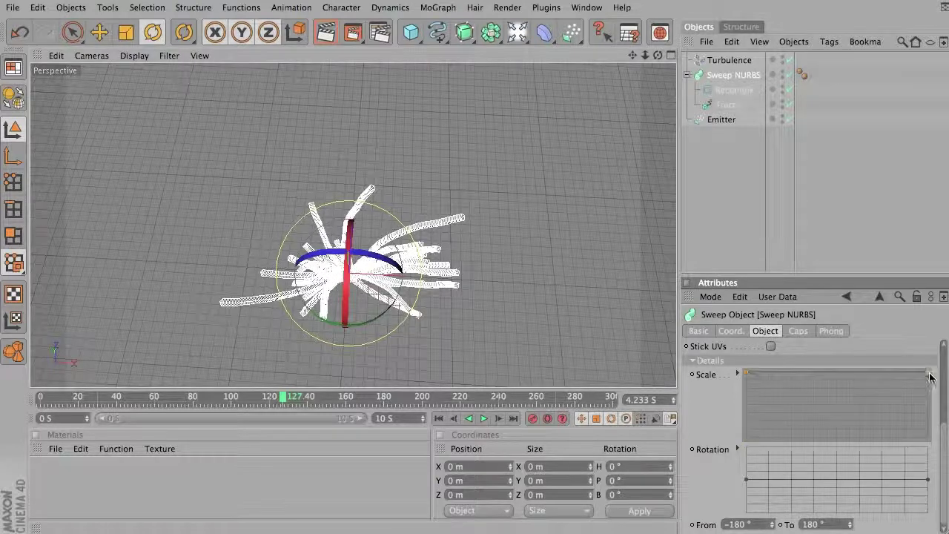
pyautogui.moveTo(930, 375); pyautogui.dragTo(927, 438)
pyautogui.click(442, 418)
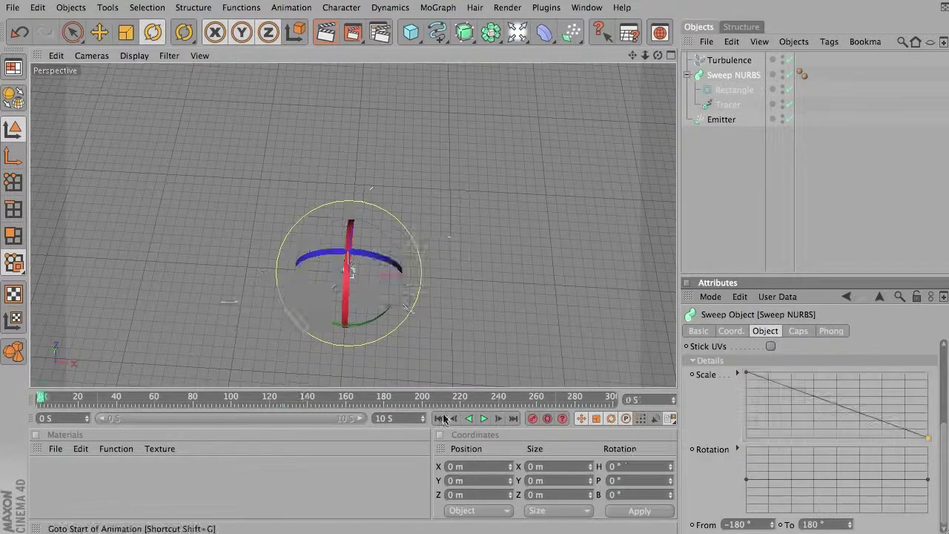
pyautogui.keyDown('alt'); pyautogui.moveTo(445, 371); pyautogui.dragTo(461, 348); pyautogui.keyUp('alt')
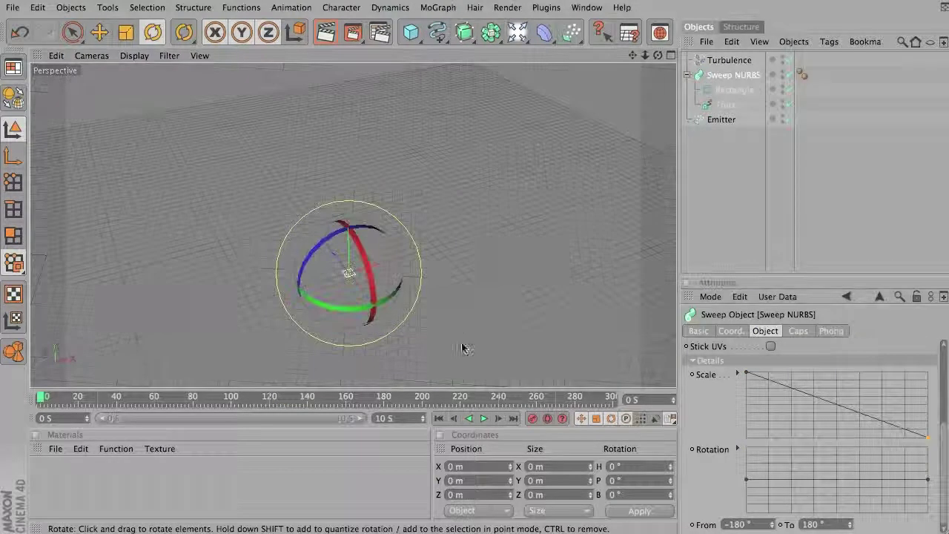
# Play to about frame 204 and render the tapered strands from two angles.
pyautogui.click(484, 418)
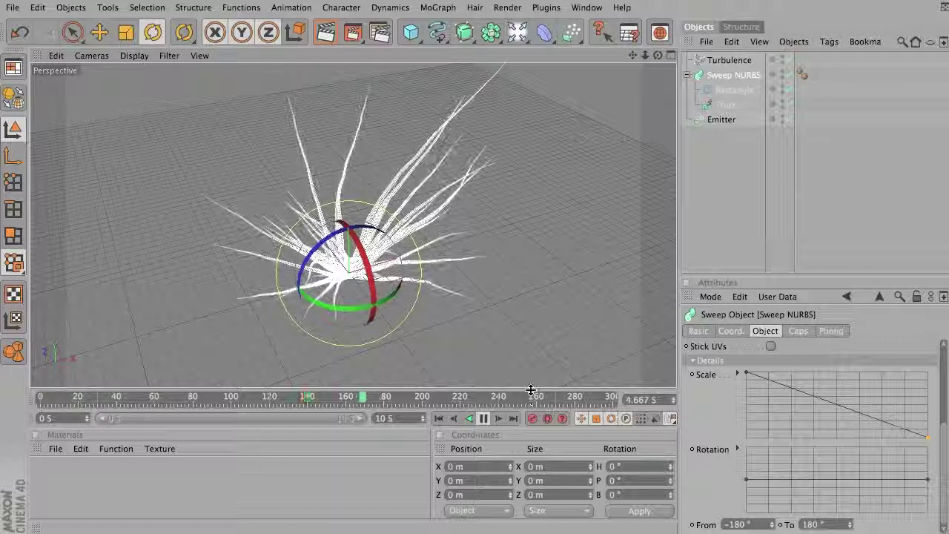
pyautogui.click(484, 418)
pyautogui.hotkey('ctrl', 'r')
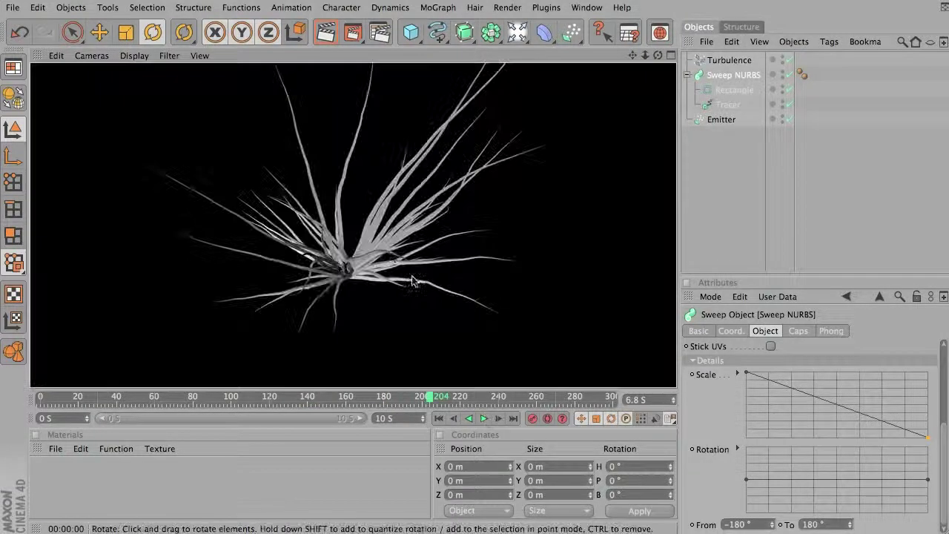
pyautogui.keyDown('alt'); pyautogui.moveTo(410, 270); pyautogui.dragTo(391, 248); pyautogui.keyUp('alt')
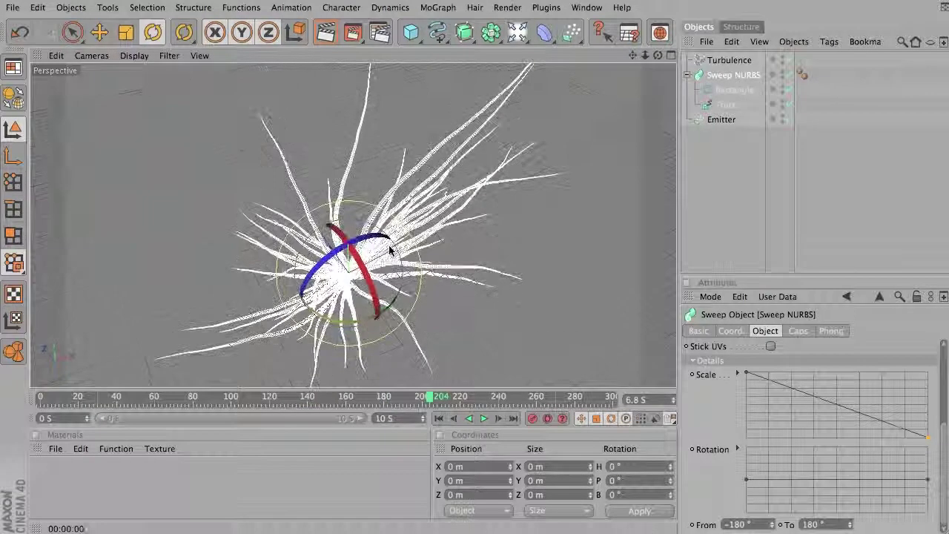
pyautogui.hotkey('ctrl', 'r')
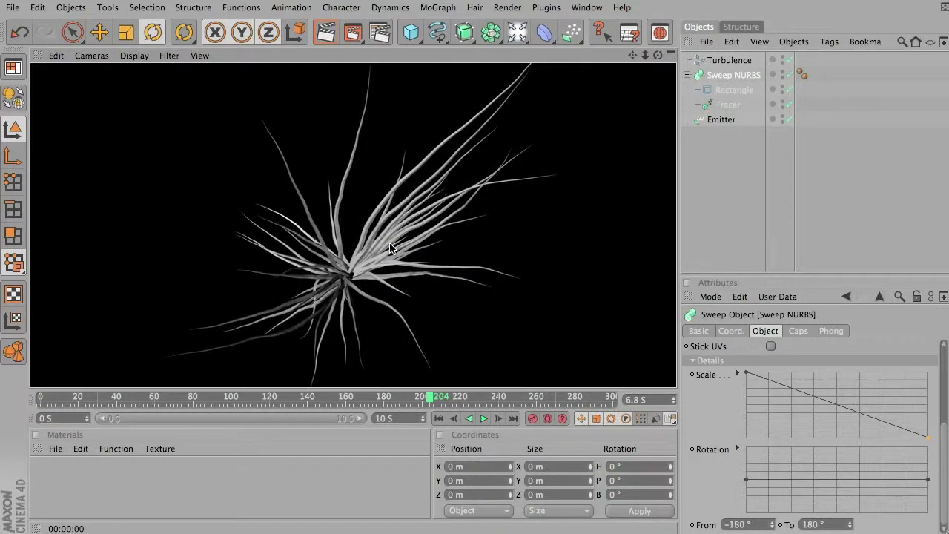